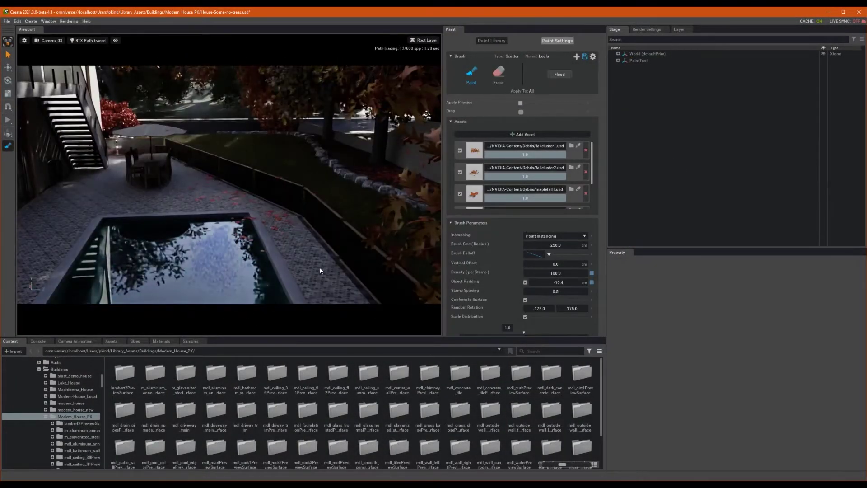
- Paint bushes into the garden bed beside the house wall
mouse_move(319, 271)
right_mouse_down()
mouse_move(269, 251)
mouse_move(235, 195)
right_mouse_up()
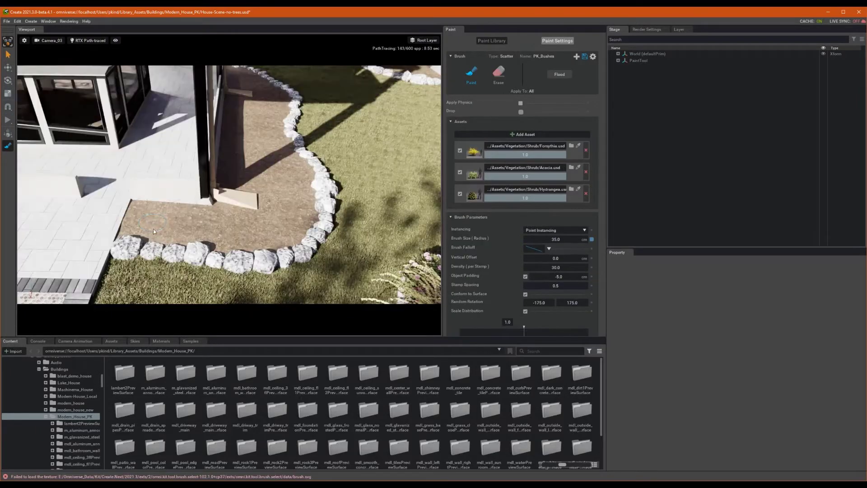
mouse_move(153, 228)
left_mouse_down()
mouse_move(255, 235)
mouse_move(267, 169)
left_mouse_up()
mouse_move(267, 170)
right_mouse_down()
mouse_move(326, 197)
mouse_move(432, 212)
mouse_move(116, 234)
mouse_move(150, 189)
mouse_move(210, 174)
right_mouse_up()
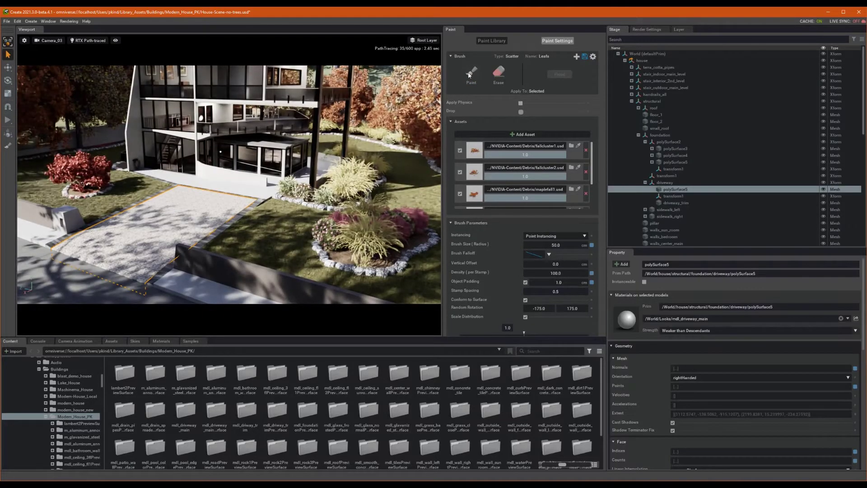
- Turn on leaf painting and scatter red leaves across the terrace floor
left_click(470, 75)
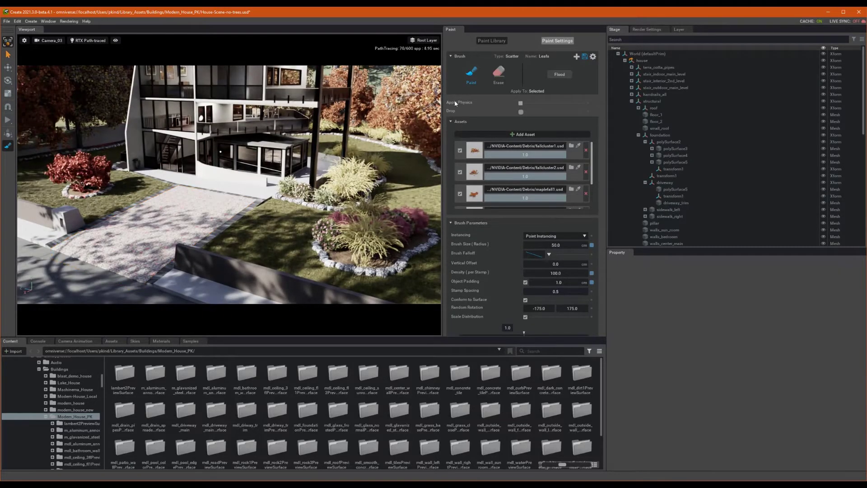
left_click(188, 294)
key("Escape")
right_click_drag(253, 203, 228, 229)
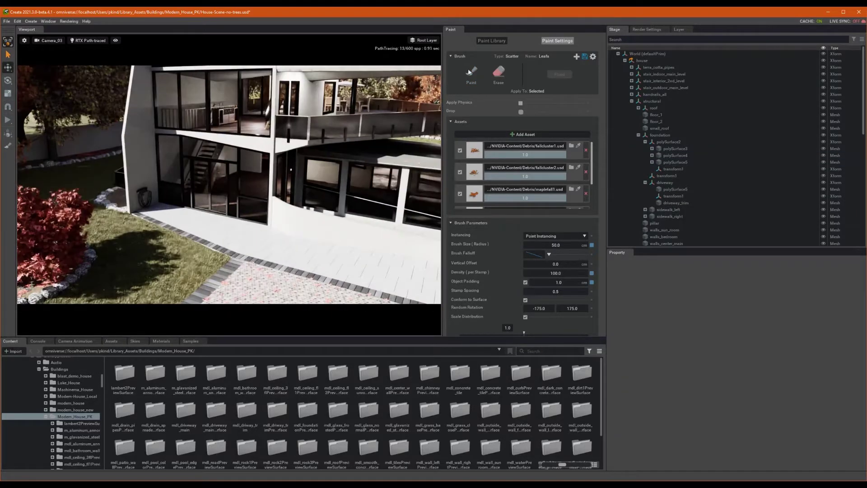
left_click_drag(227, 228, 332, 249)
- Leave painting mode and frame the whole house, tilting the view toward the rock
key("e")
key("w")
key("f")
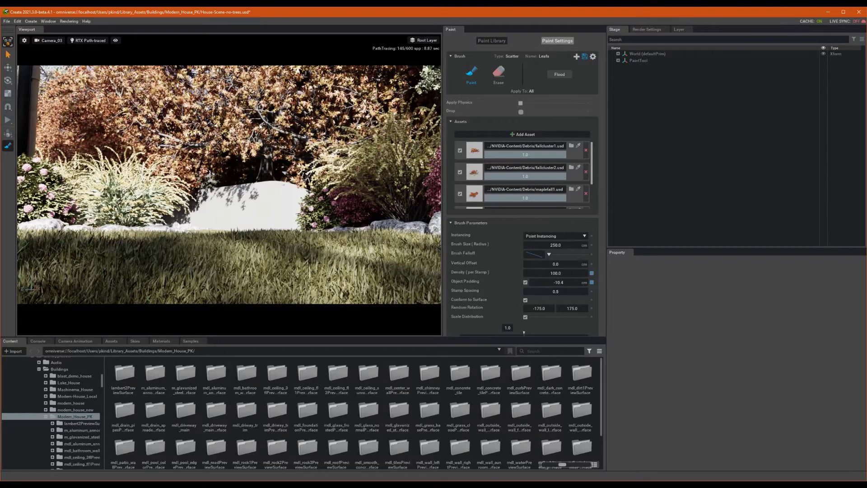
right_click_drag(262, 125, 241, 232)
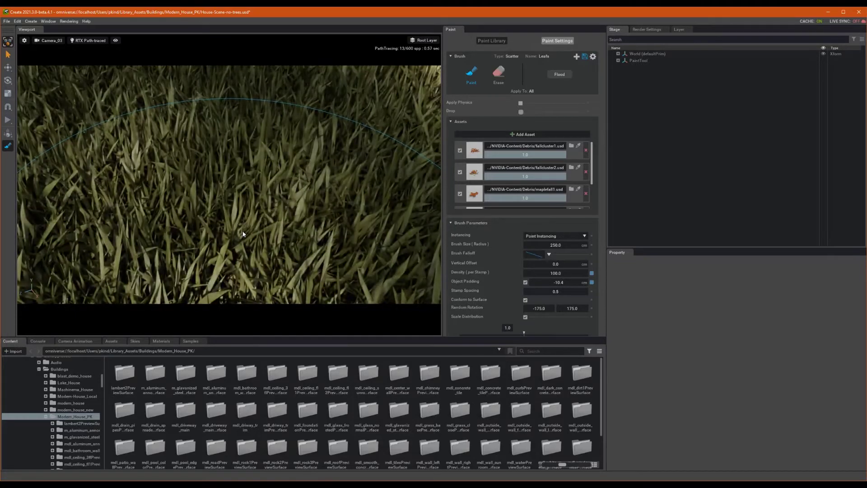
scroll(243, 233, "down", 10)
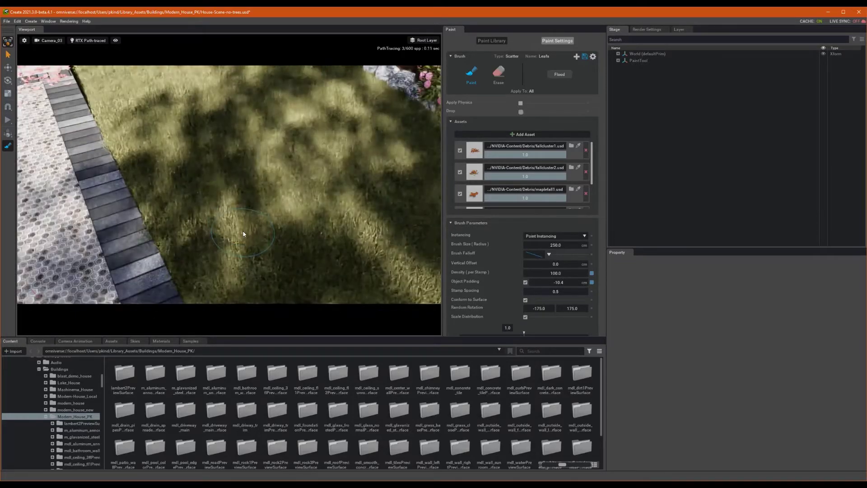
scroll(243, 234, "down", 10)
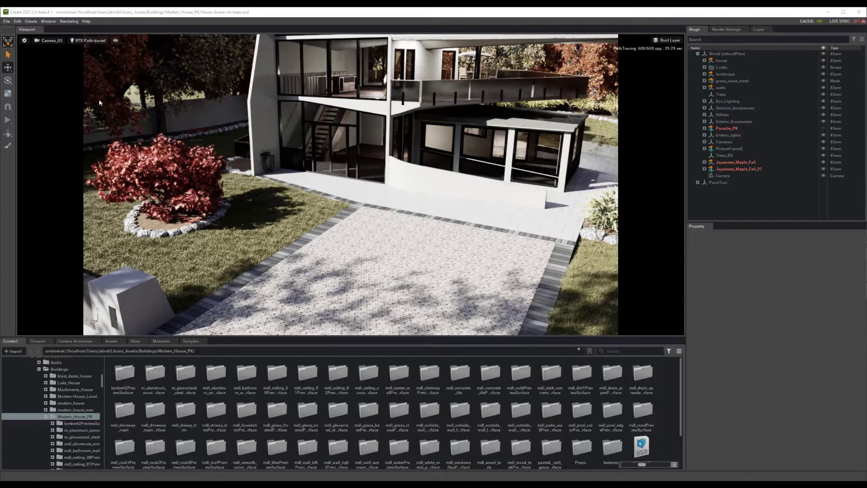
left_click(49, 21)
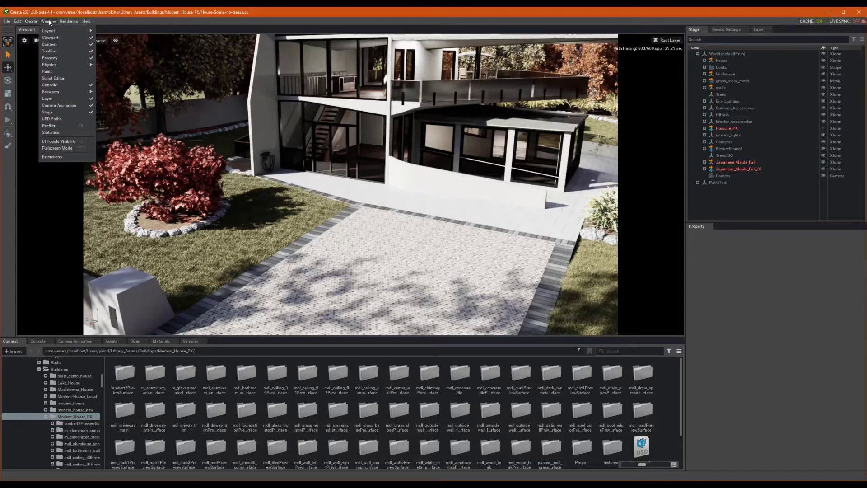
left_click(49, 157)
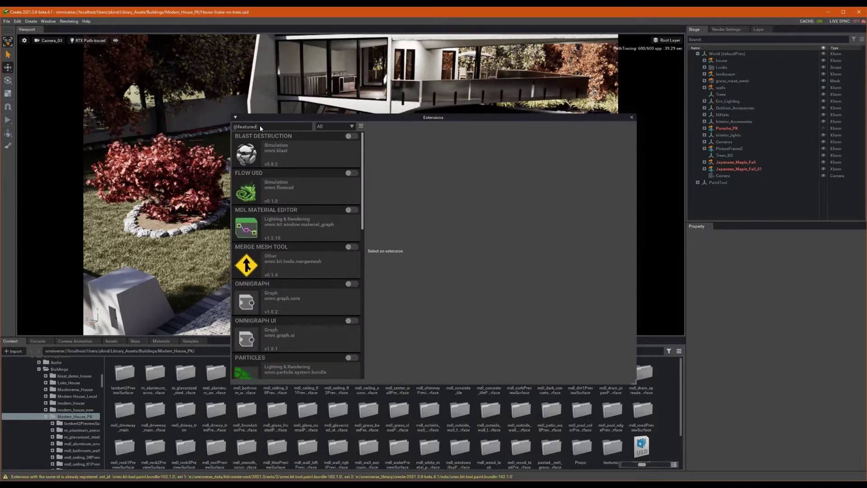
type("Paint")
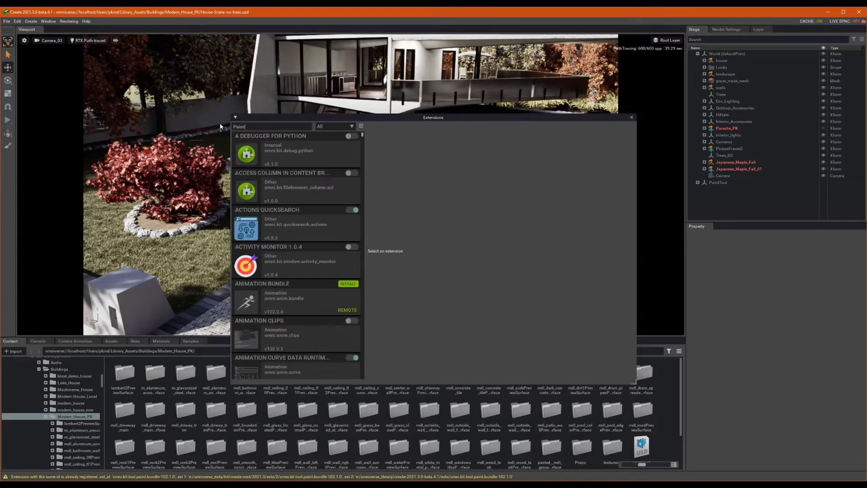
left_click(253, 150)
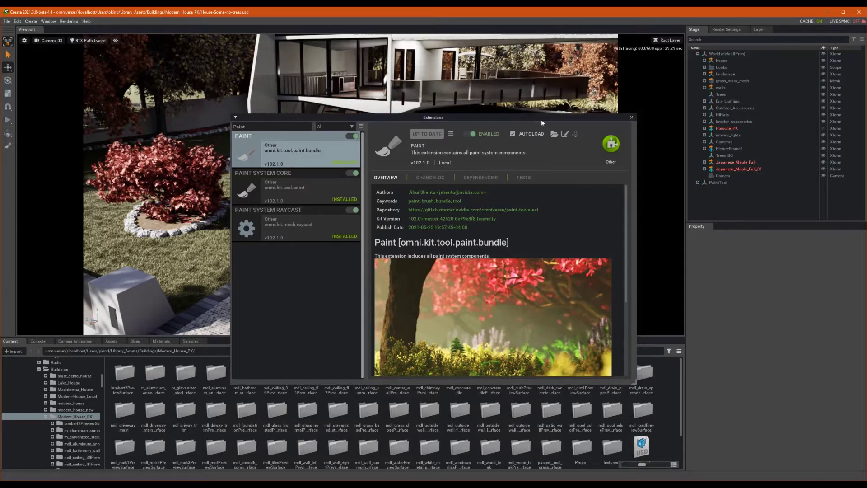
left_click(632, 118)
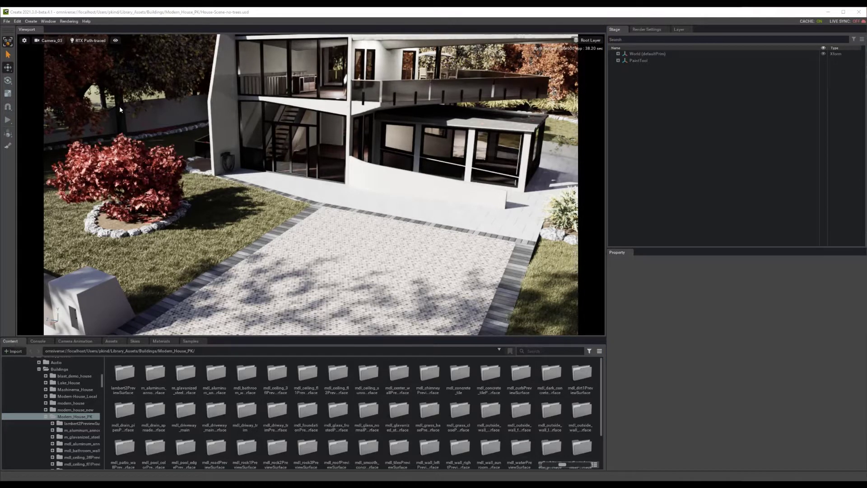
- Open Window > Paint and dock the panel beside the viewport, narrowing the hierarchy and widening the scene
left_click(50, 22)
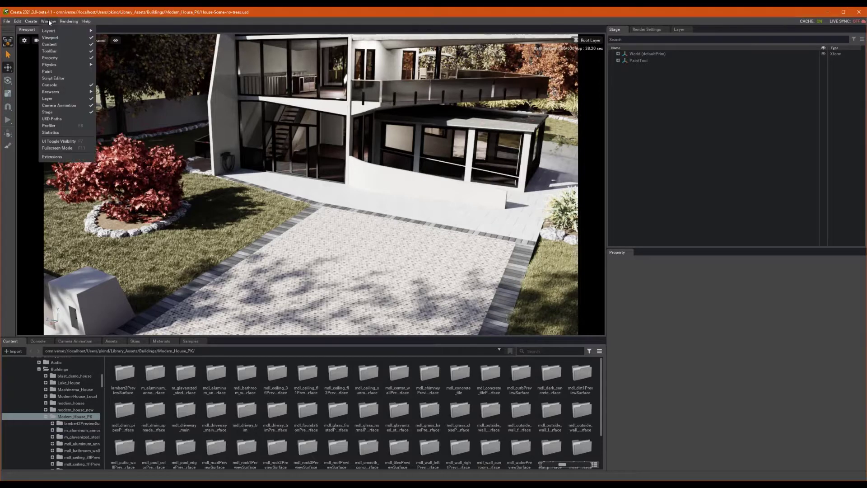
left_click(49, 73)
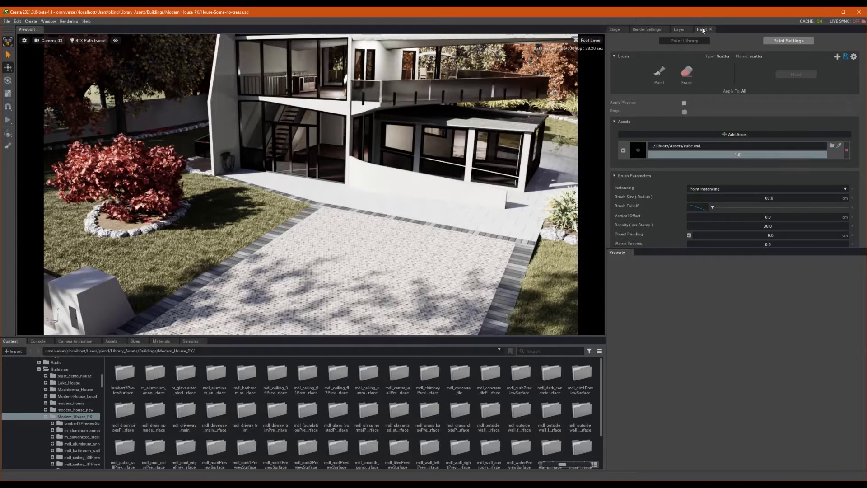
mouse_move(703, 30)
left_mouse_down()
mouse_move(673, 67)
mouse_move(603, 120)
mouse_move(329, 185)
mouse_move(442, 195)
left_mouse_up()
left_click_drag(625, 216, 719, 216)
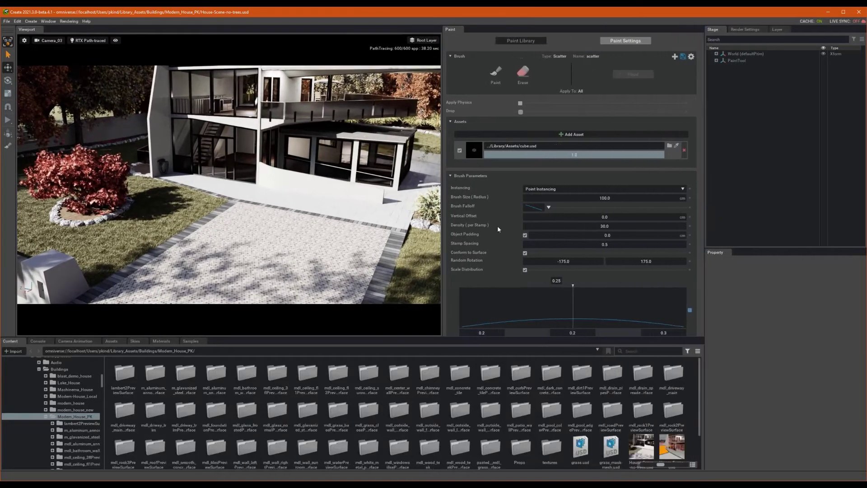
left_click_drag(442, 195, 528, 194)
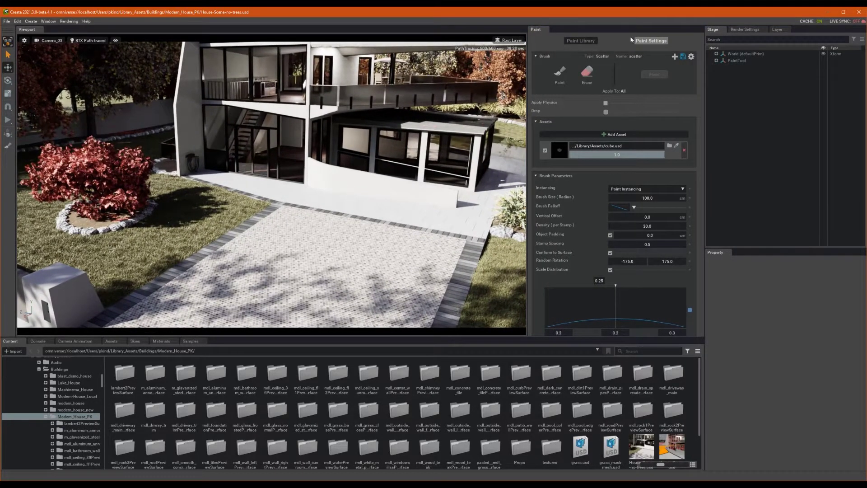
- Pick the Leafs preset from the Paint Library, loading fallcluster1, fallcluster2 and maplefall1 at size 250
left_click(581, 41)
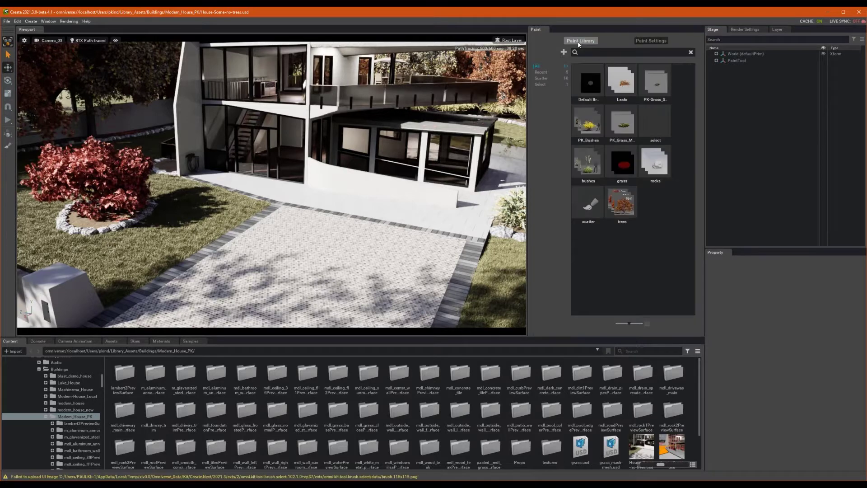
left_click(651, 40)
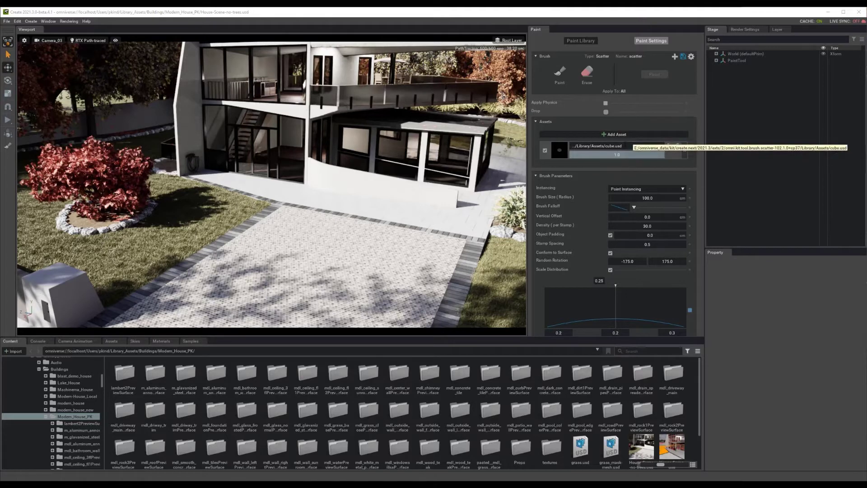
left_click(581, 41)
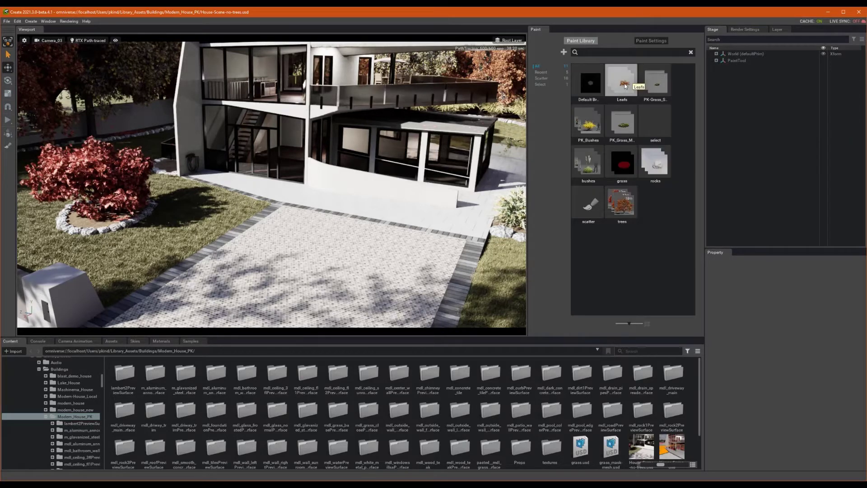
left_click(626, 86)
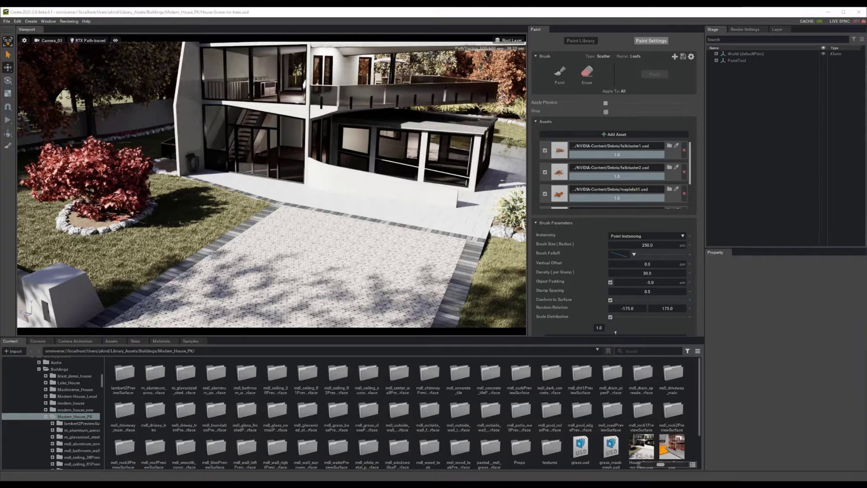
- Select the driveway surface polySurface5 and resume Leafs painting with Apply To set to Selected
left_click(560, 72)
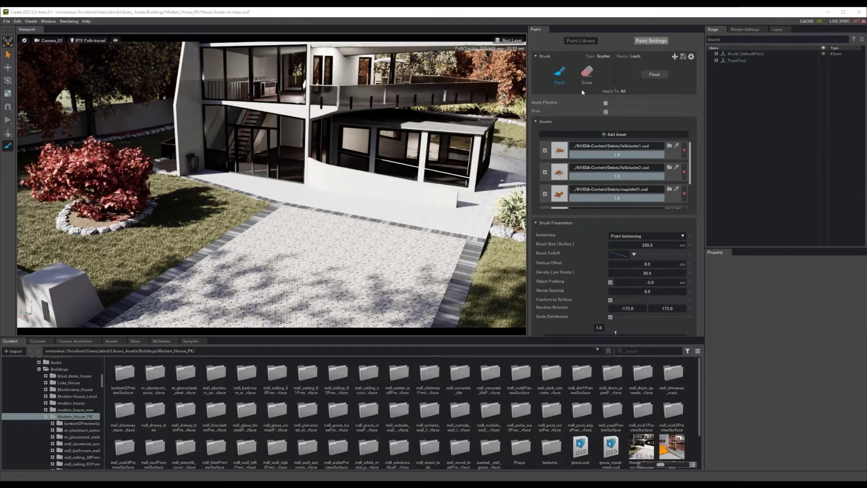
left_click(562, 75)
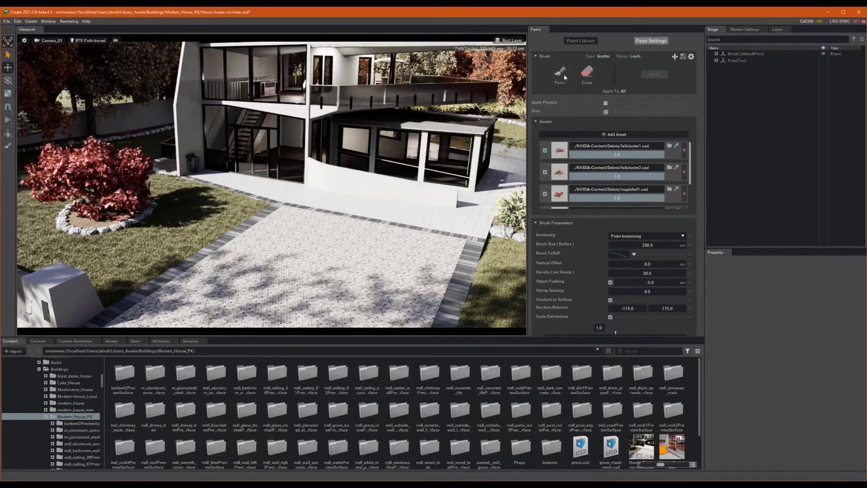
left_click(361, 254)
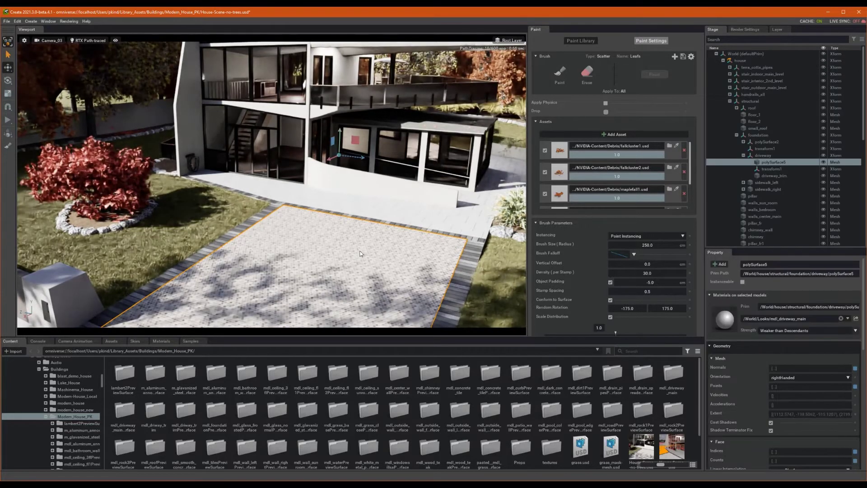
left_click(560, 73)
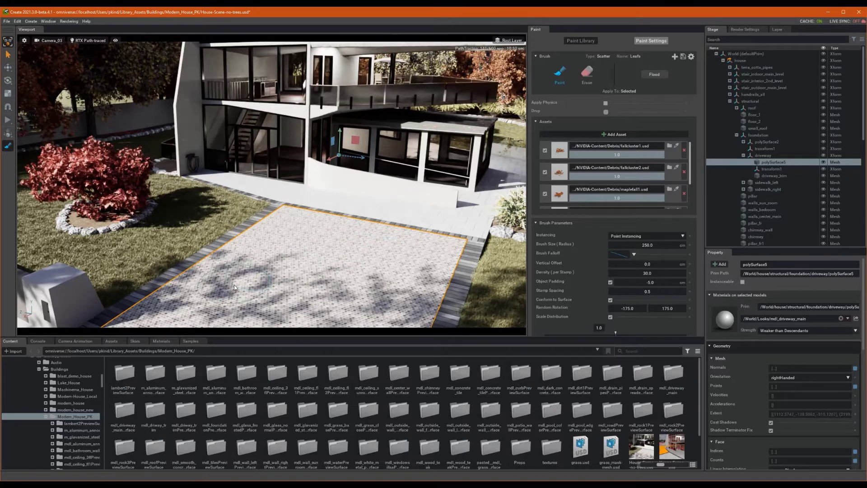
- Scatter red leaves on the driveway, set brush radius to 100 and stamp more leaves
mouse_move(276, 257)
left_mouse_down()
mouse_move(339, 234)
mouse_move(445, 224)
left_mouse_up()
mouse_move(451, 272)
left_mouse_down()
mouse_move(279, 307)
mouse_move(232, 308)
mouse_move(216, 293)
left_mouse_up()
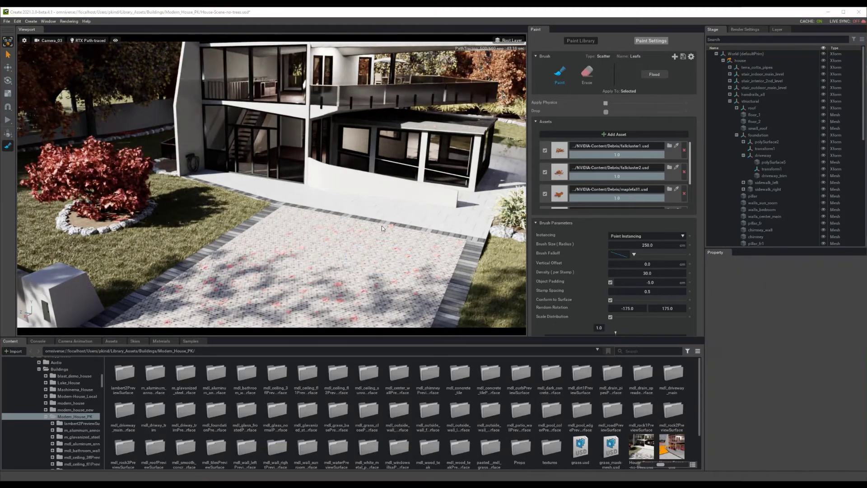
left_click(718, 251)
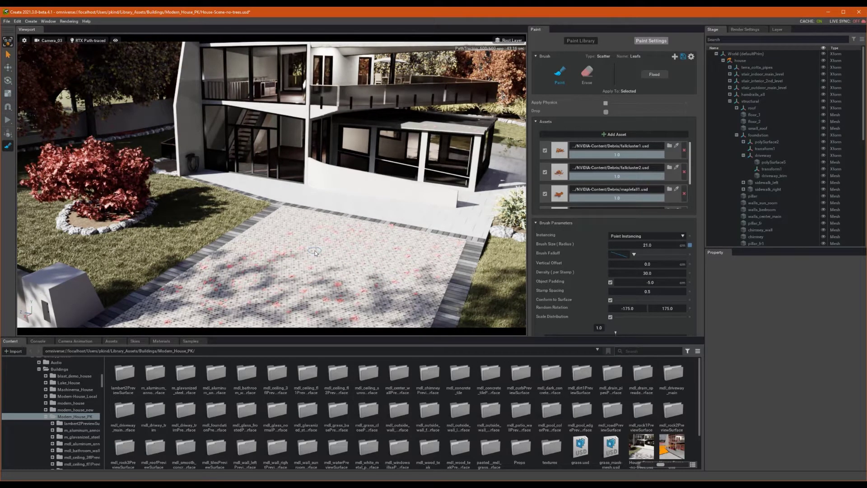
left_click(280, 217)
double_click(652, 276)
- Set density 300 and object padding -10, then stroke leaves across the driveway
left_click(560, 270)
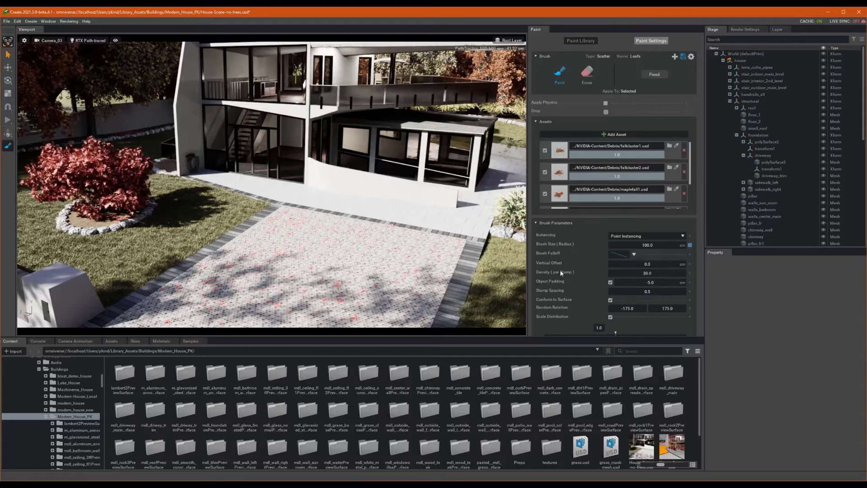
double_click(663, 273)
type("3")
key("Tab")
key("BackSpace")
type("-10")
key("Return")
mouse_move(335, 245)
left_mouse_down()
mouse_move(398, 265)
mouse_move(400, 273)
mouse_move(362, 294)
mouse_move(439, 307)
left_mouse_up()
- Set vertical offset 8 cm, density 100 and object padding -5
left_click(560, 72)
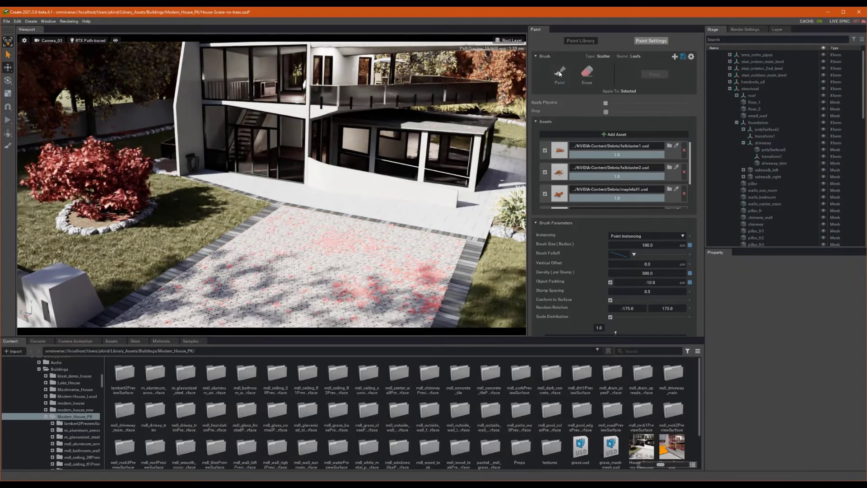
left_click(560, 72)
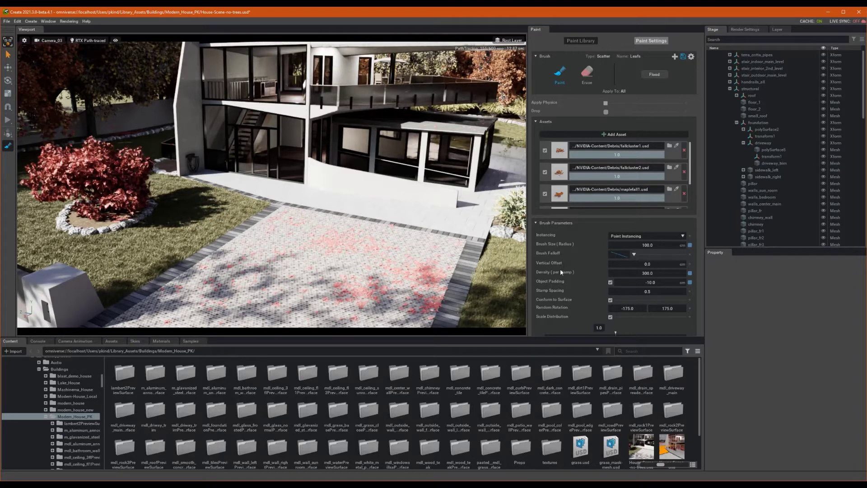
double_click(649, 265)
type("8")
key("Tab")
type("100")
key("Tab")
type("-5")
key("Return")
- Stamp four light leaf patches onto the lawn
left_click(166, 243)
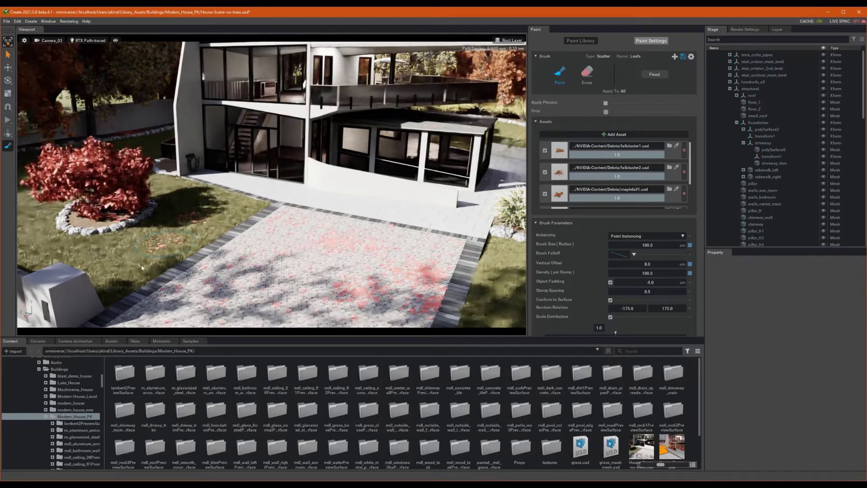
left_click(124, 277)
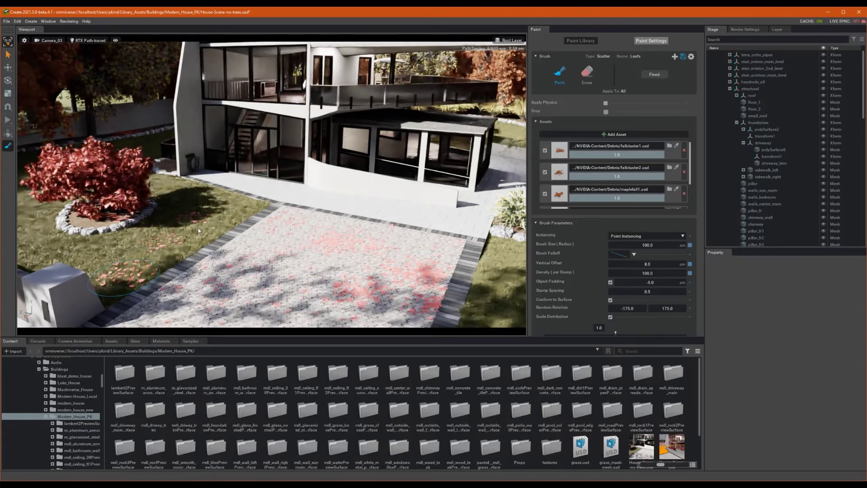
left_click(241, 203)
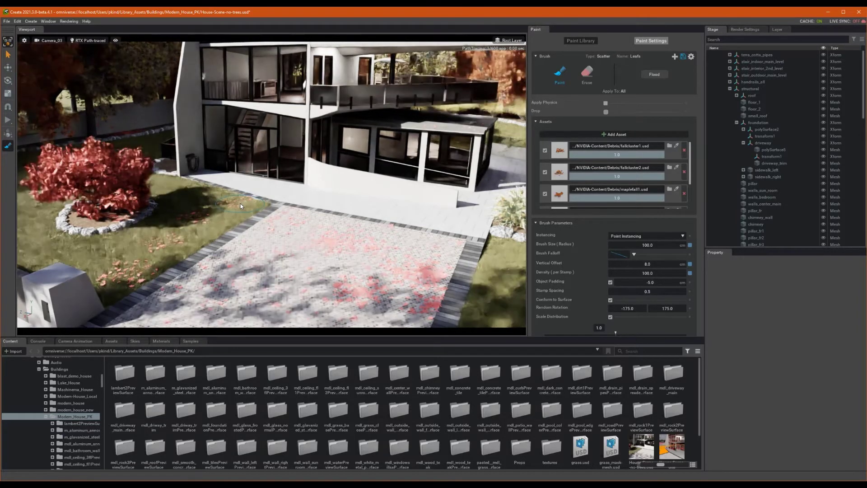
left_click(216, 226)
mouse_move(271, 322)
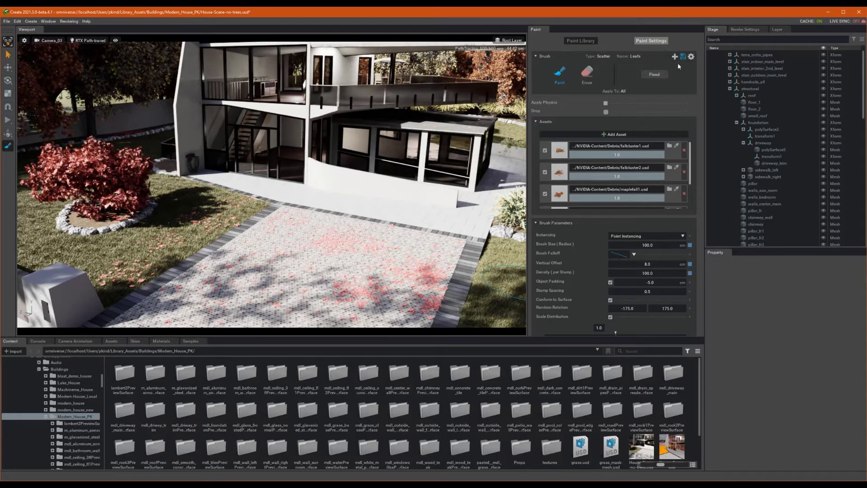
- Create a new brush named Bush_Brush
left_click(675, 57)
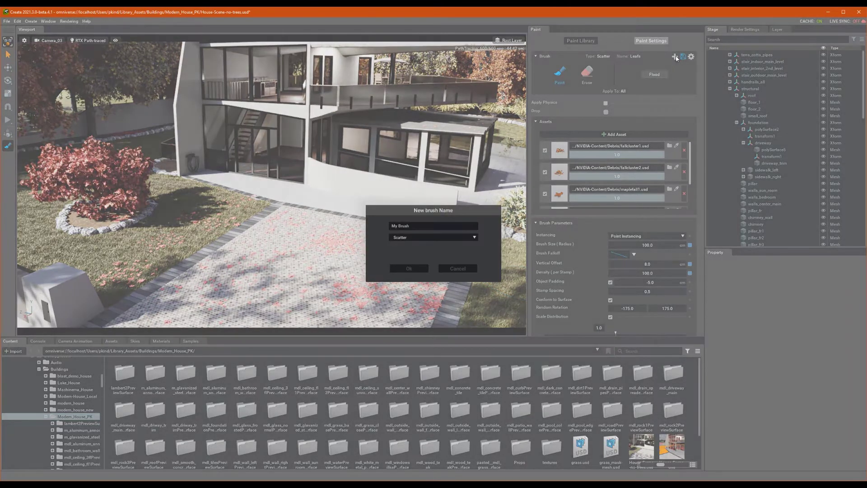
left_click(400, 226)
key("ctrl+a")
key("BackSpace")
left_click(409, 269)
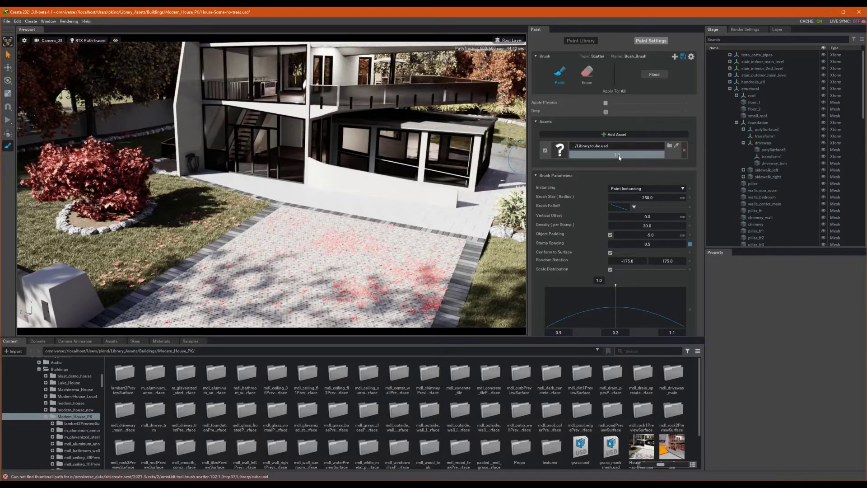
- Load Burning_Bush.usd from localhost NVIDIA/Assets/Vegetation/Shrub into the first asset slot
left_click(670, 146)
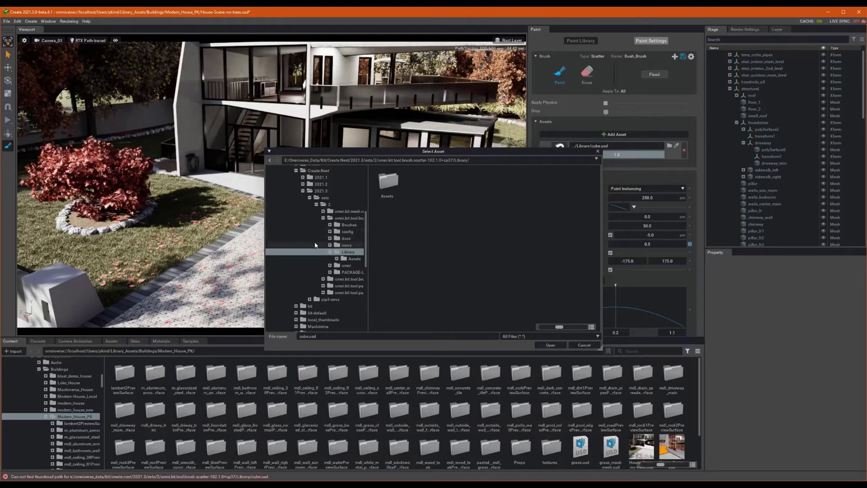
scroll(315, 241, "up", 5)
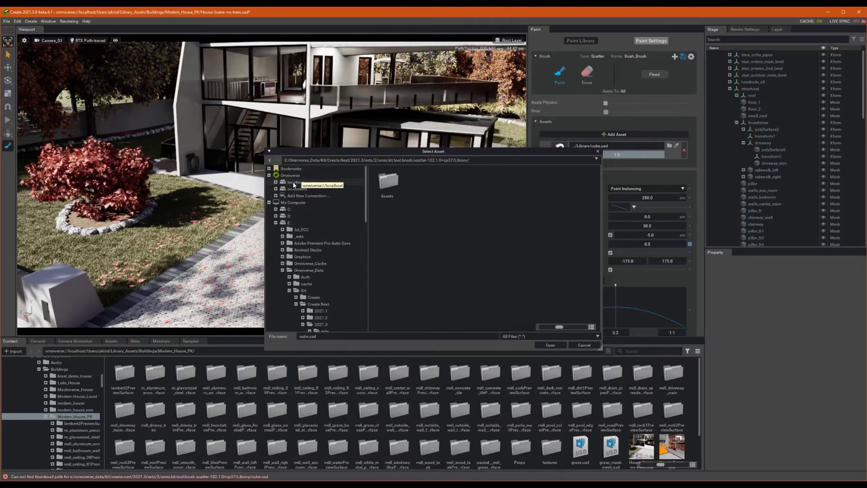
left_click(324, 183)
double_click(418, 181)
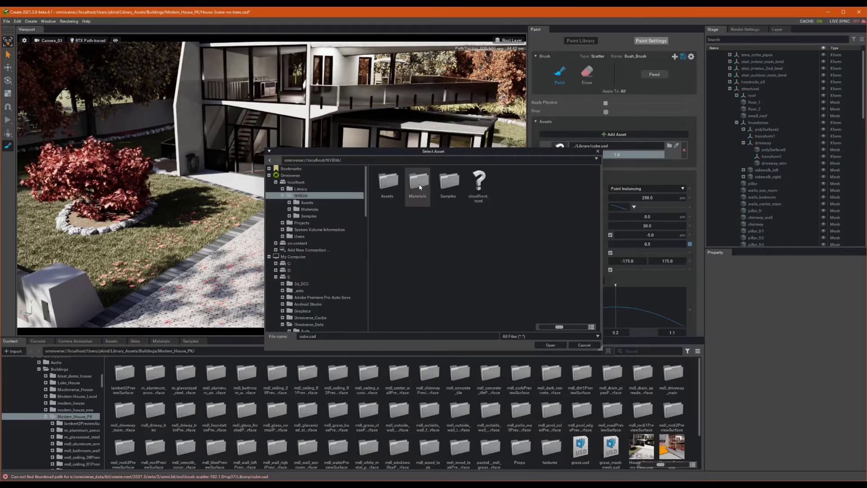
double_click(387, 183)
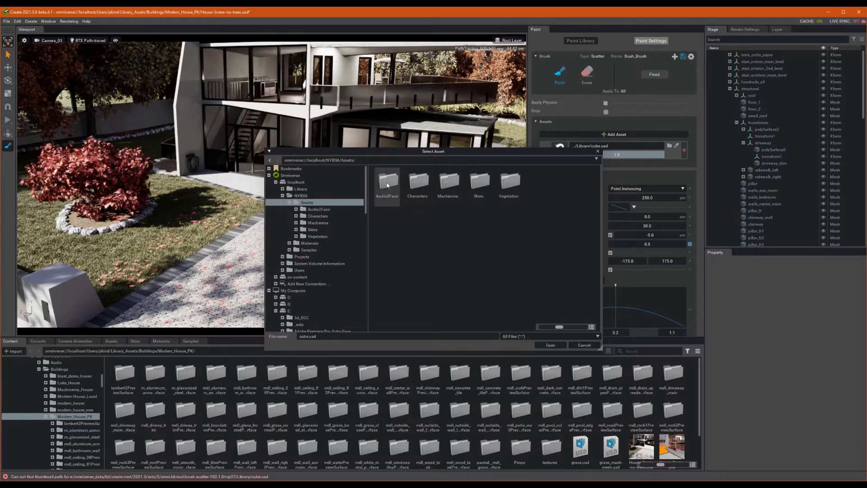
double_click(515, 181)
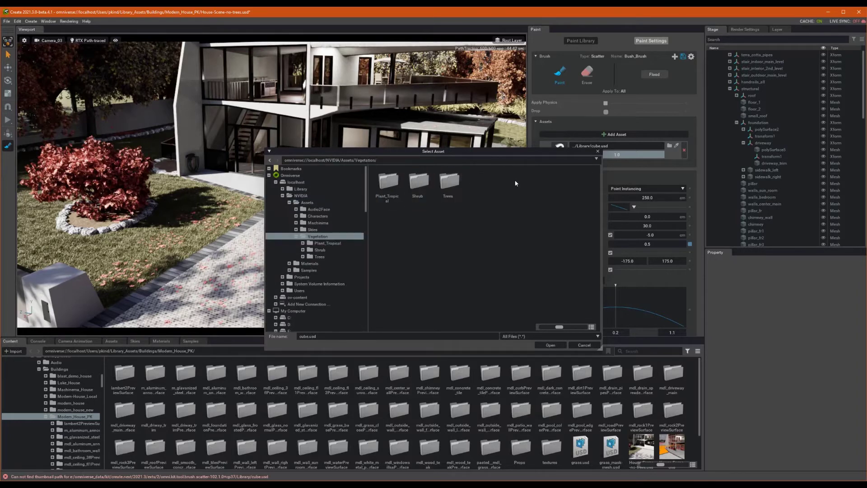
double_click(417, 182)
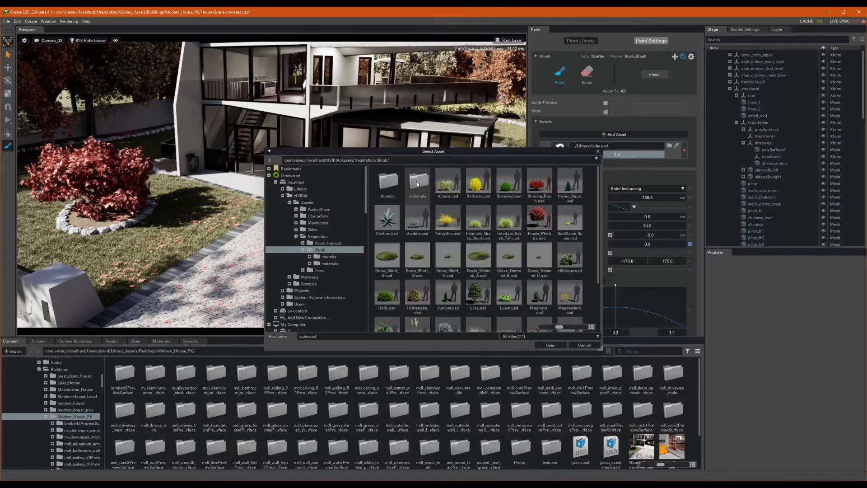
left_click(539, 184)
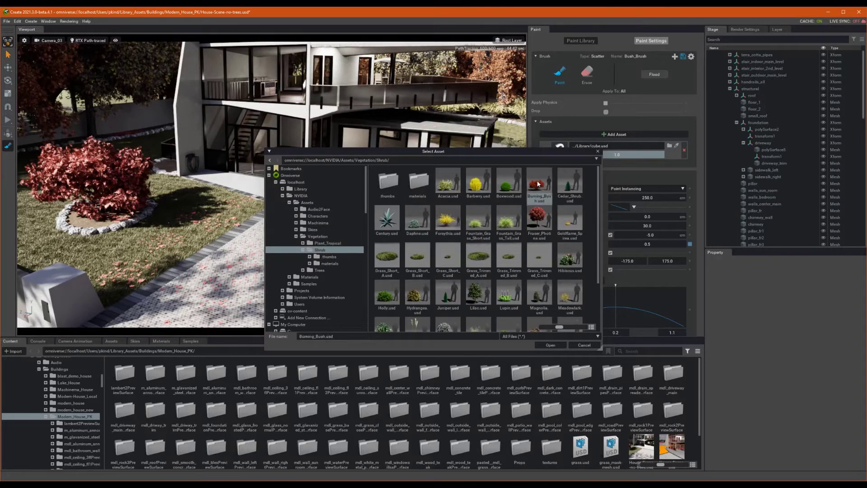
left_click(551, 345)
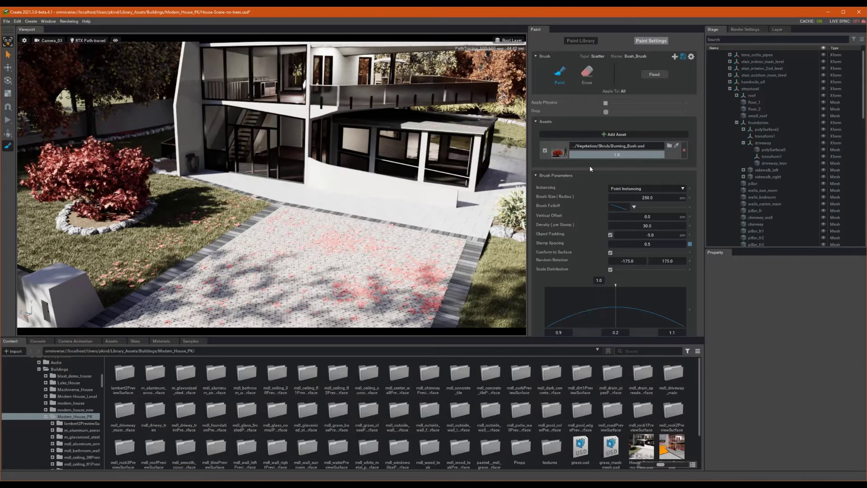
- Add Forsythia and Hydrangea shrubs as the second and third brush assets
left_click(617, 135)
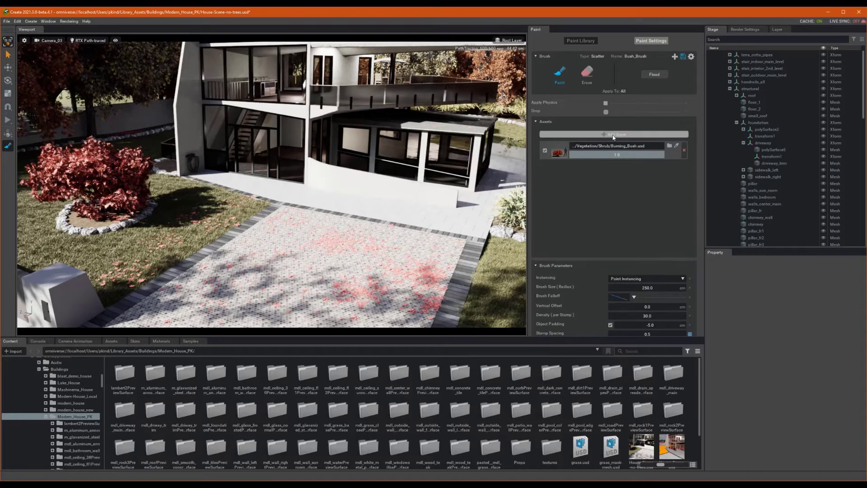
left_click(670, 168)
left_click(447, 221)
left_click(550, 345)
left_click(617, 134)
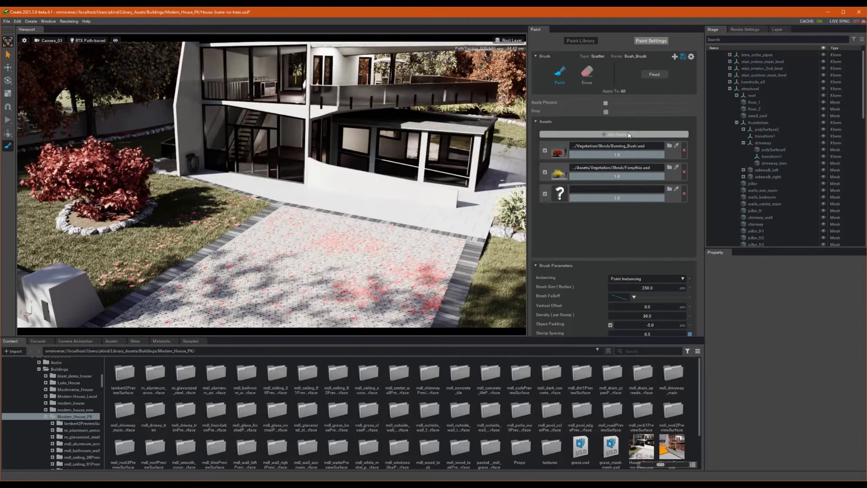
left_click(670, 189)
scroll(418, 231, "down", 2)
left_click(419, 230)
left_click(550, 345)
- Add a fourth asset slot and pick Meadowlark for it
left_click(616, 134)
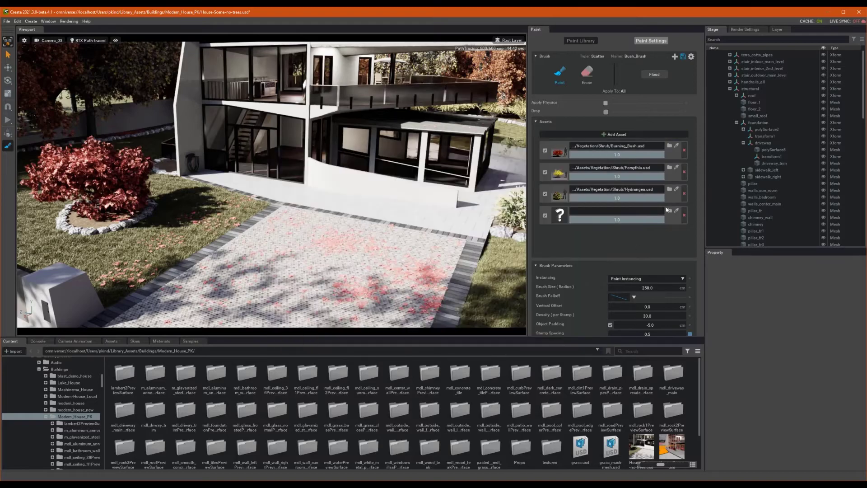
left_click(669, 211)
scroll(526, 262, "up", 1)
scroll(527, 262, "down", 1)
left_click(571, 271)
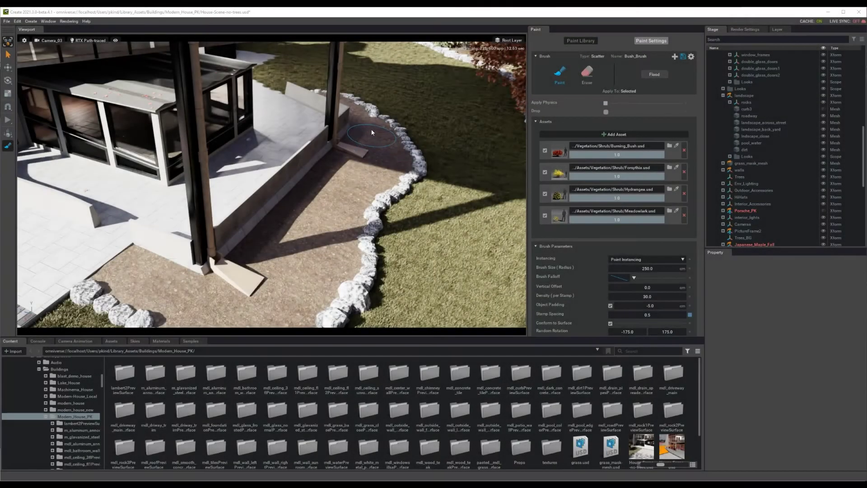
- Stamp shrubs across the soil bed from top to lower left
left_click(375, 137)
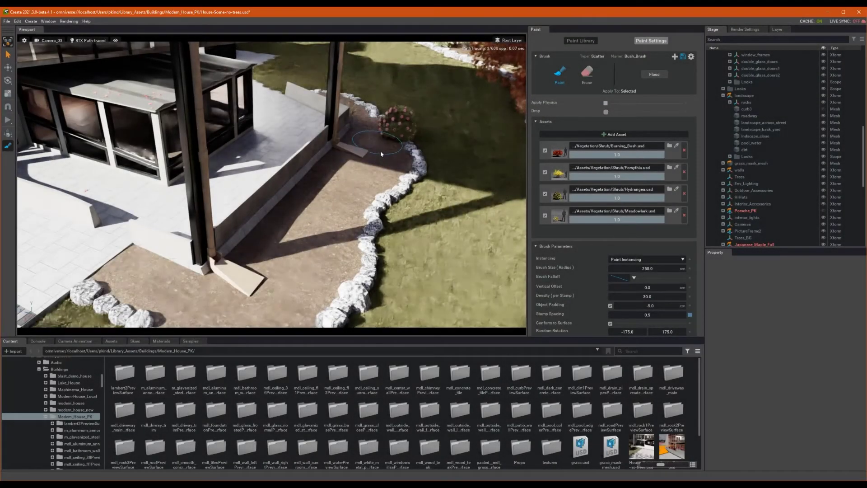
left_click(308, 221)
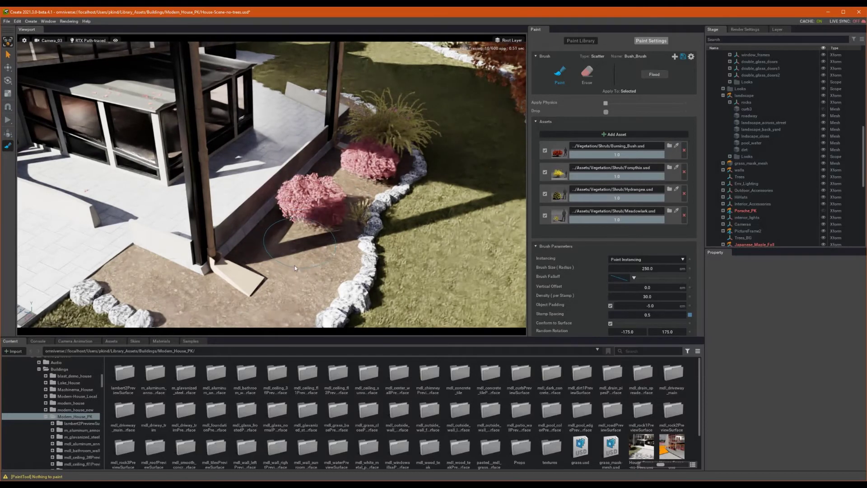
left_click(289, 271)
left_click(175, 294)
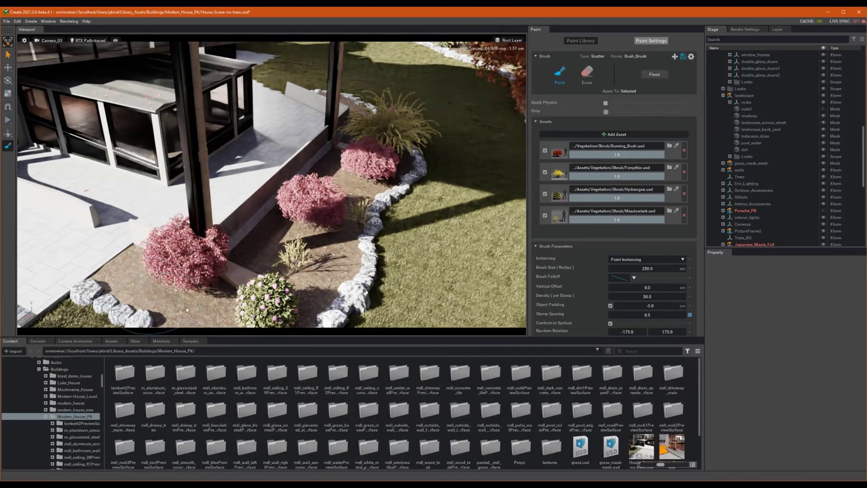
left_click(299, 258)
left_click(348, 170)
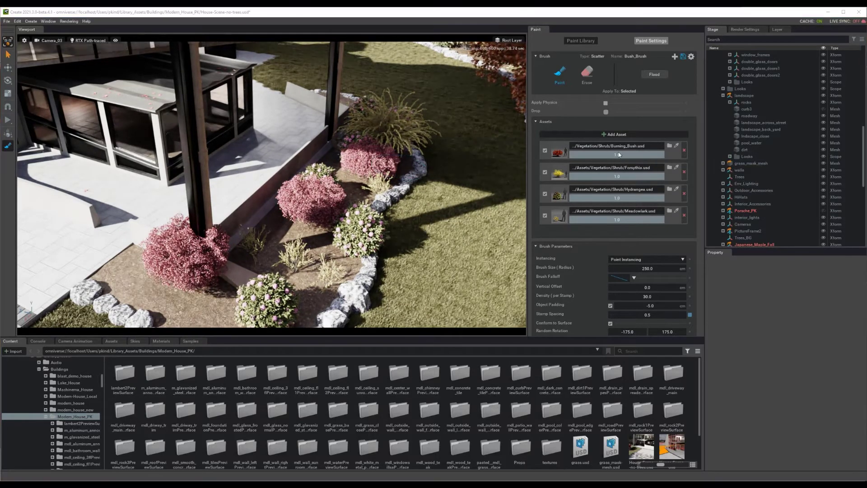
- Lower Forsythia, Hydrangea and Meadowlark weights to about 0.1 and paint grass clumps into the bed
mouse_move(657, 176)
left_mouse_down()
mouse_move(629, 176)
mouse_move(607, 219)
mouse_move(596, 220)
left_mouse_up()
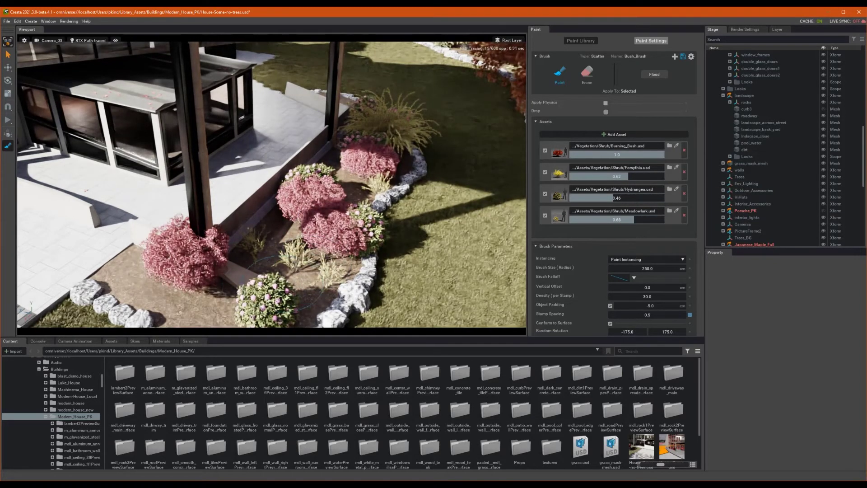
left_click(253, 271)
left_click(140, 292)
left_click(310, 263)
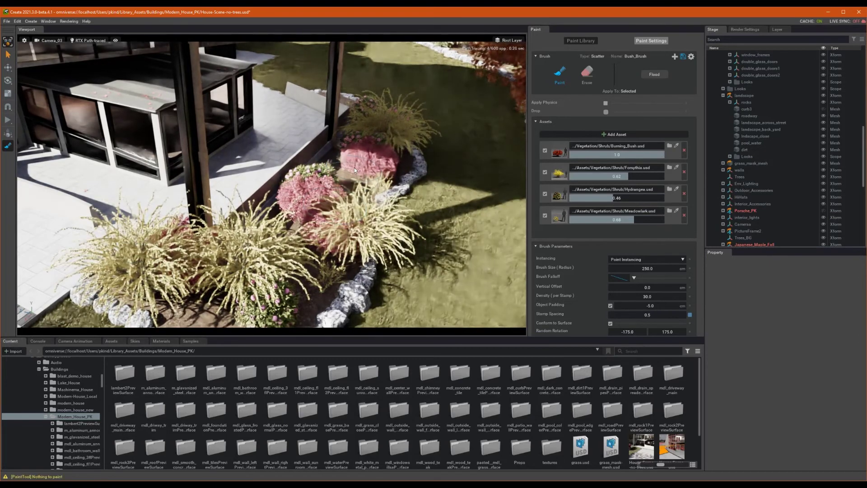
left_click_drag(628, 176, 579, 176)
left_click_drag(617, 220, 580, 198)
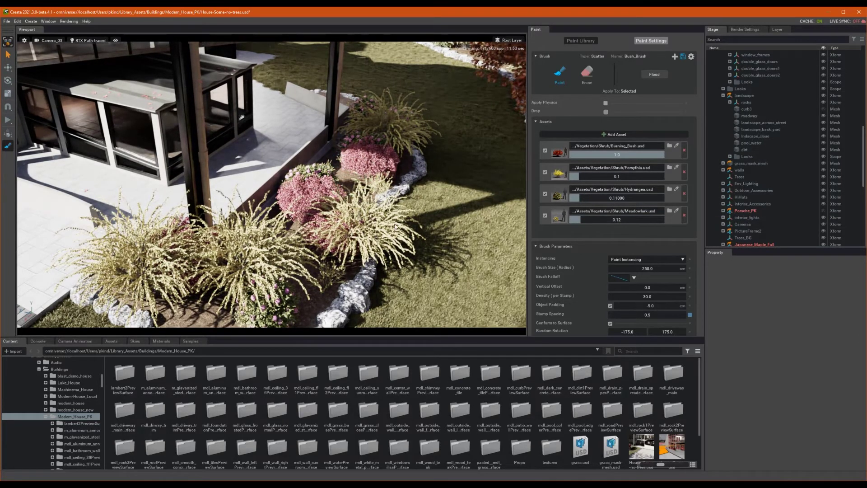
- Paint one more shrub stamp, save Bush_Brush, and reload it from the Paint Library
left_click(348, 172)
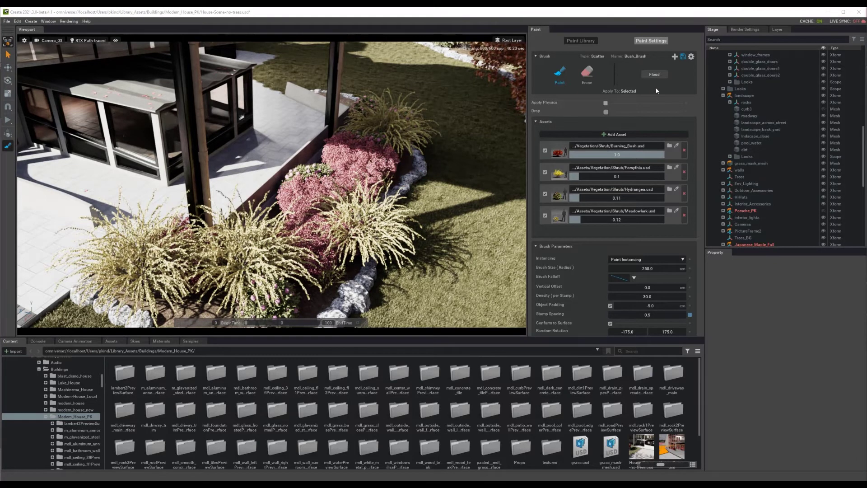
left_click(683, 56)
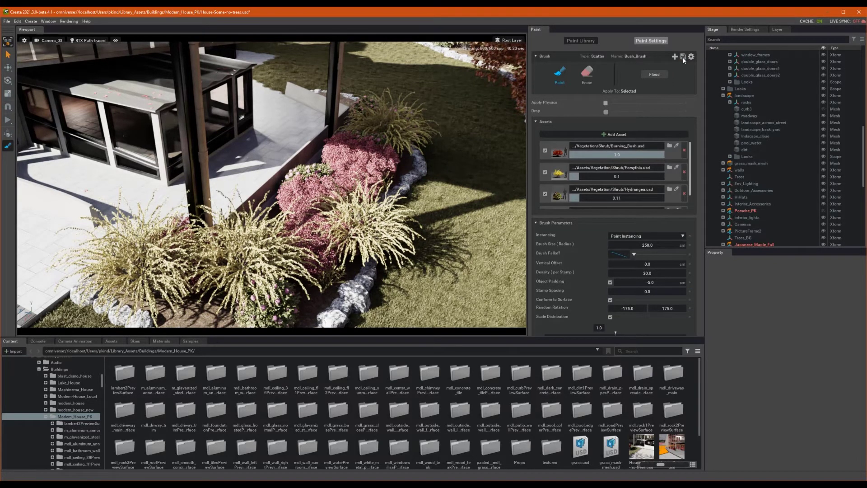
left_click(587, 44)
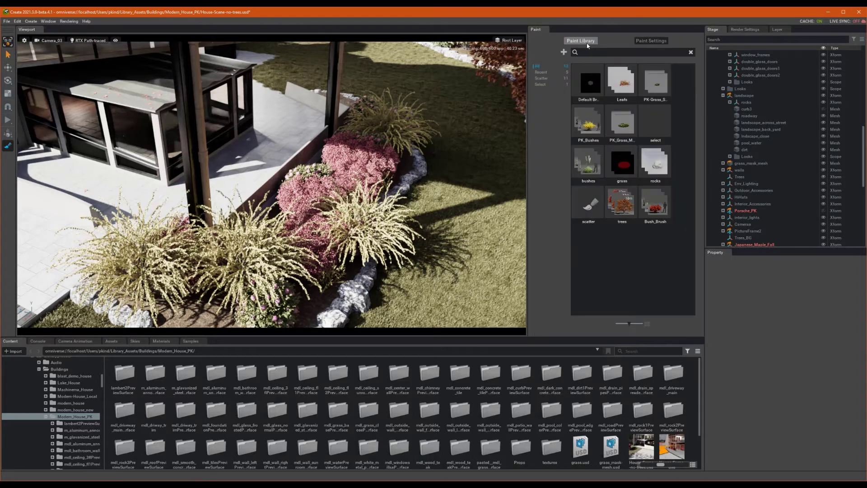
double_click(655, 203)
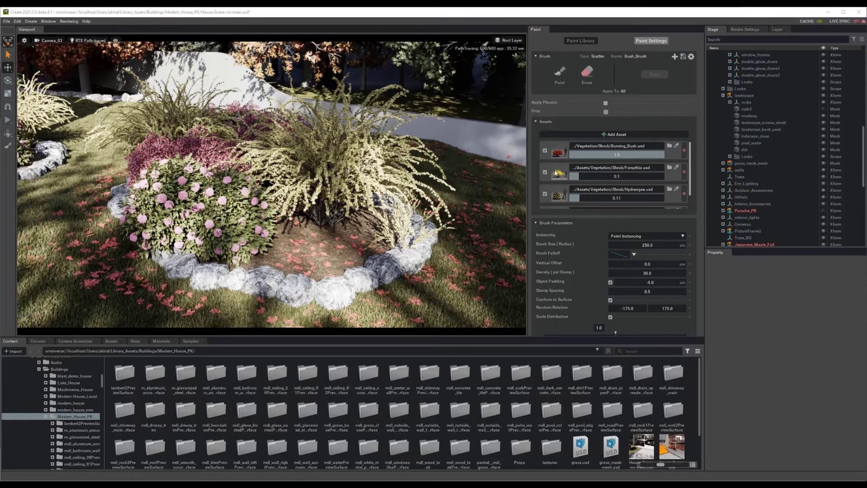
- Expand the list to show all four shrub assets, then erase shrubs and the red burning bush from the central bed
left_click_drag(612, 217, 612, 238)
left_click(587, 73)
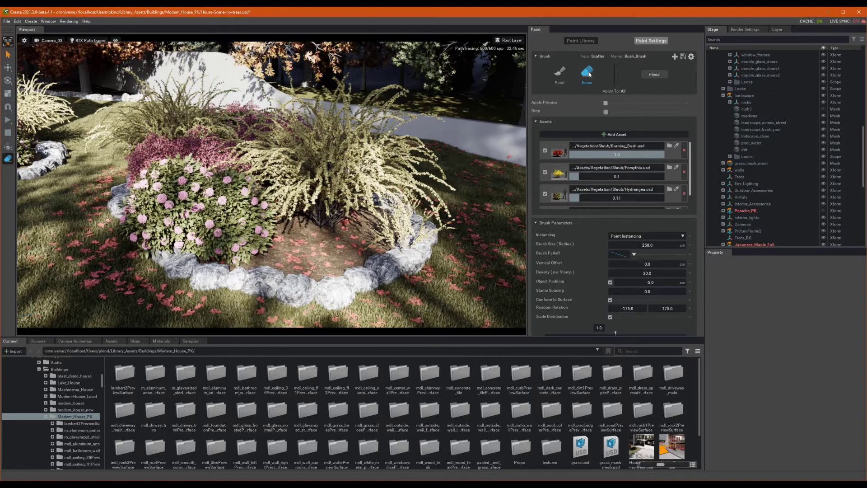
left_click(217, 214)
mouse_move(216, 213)
left_mouse_down()
mouse_move(144, 156)
mouse_move(224, 164)
left_mouse_up()
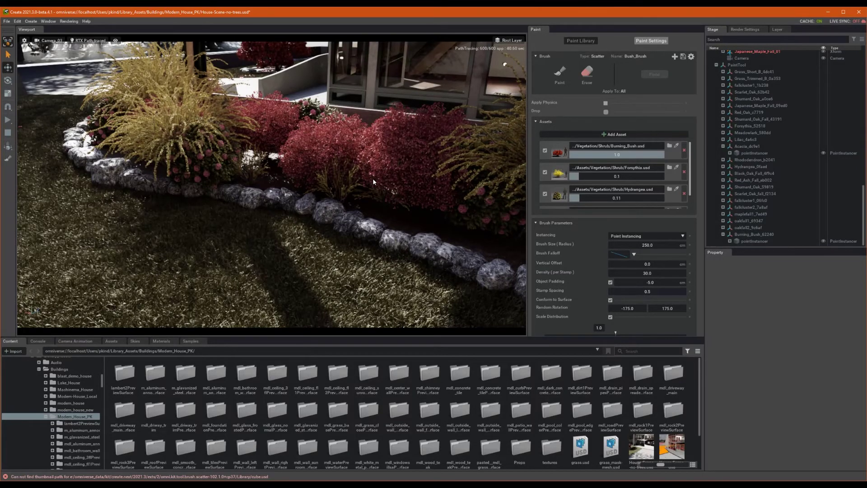
- Add a new scatter brush using the Burning_Bush asset, then erase Burning Bush instances with it
left_click(675, 57)
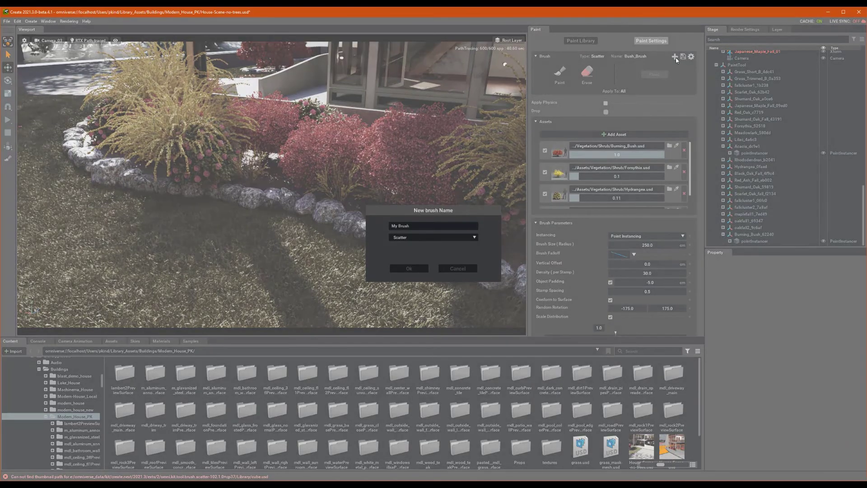
left_click(400, 271)
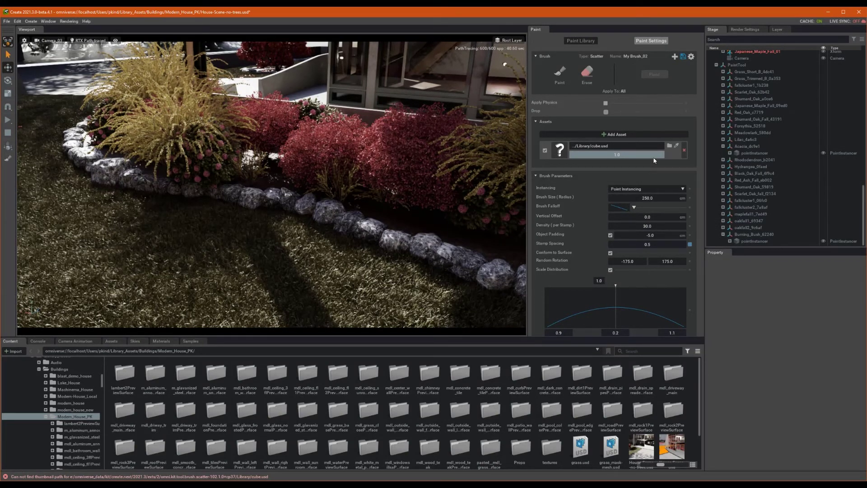
left_click(677, 145)
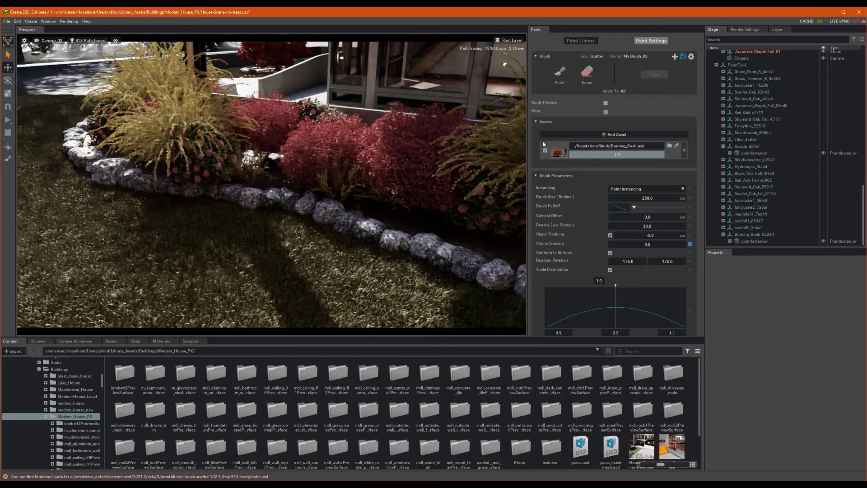
left_click(587, 72)
left_click(342, 178)
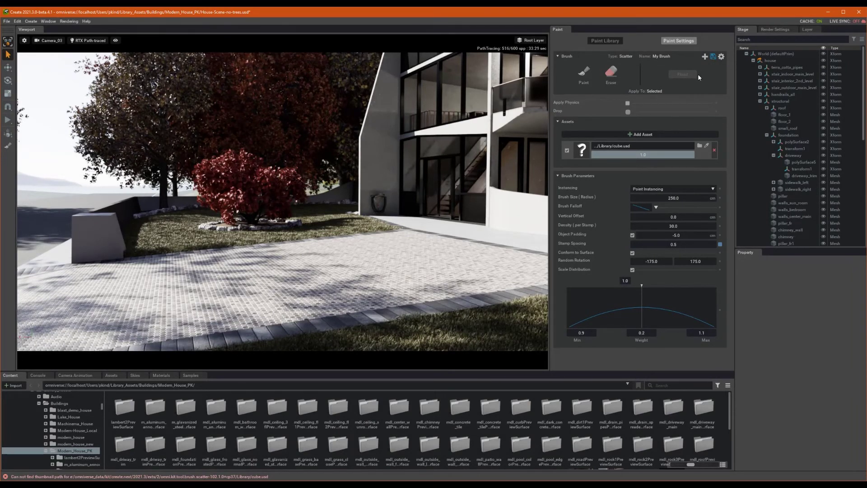
- Select the driveway mesh and load the Leafs brush from the Paint Library
left_click(271, 277)
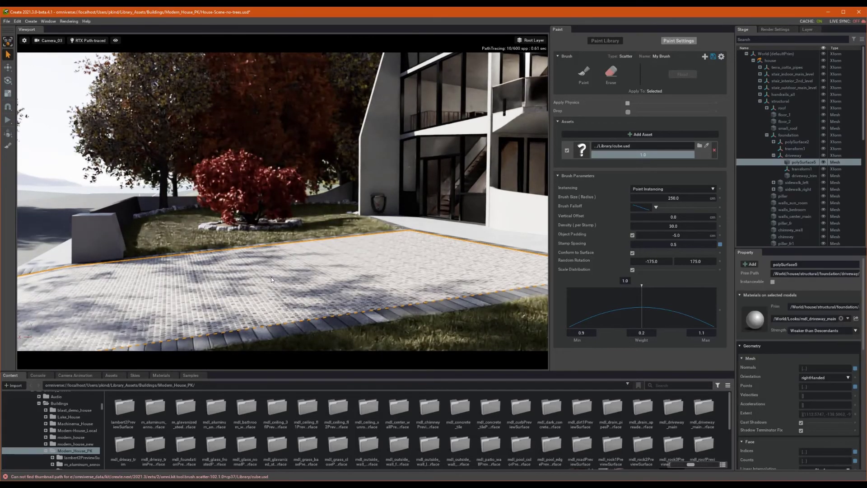
left_click(598, 42)
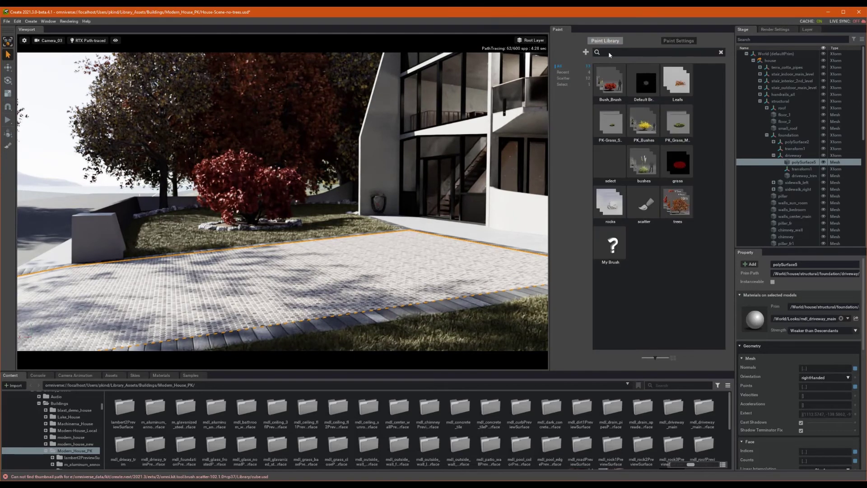
left_click(683, 74)
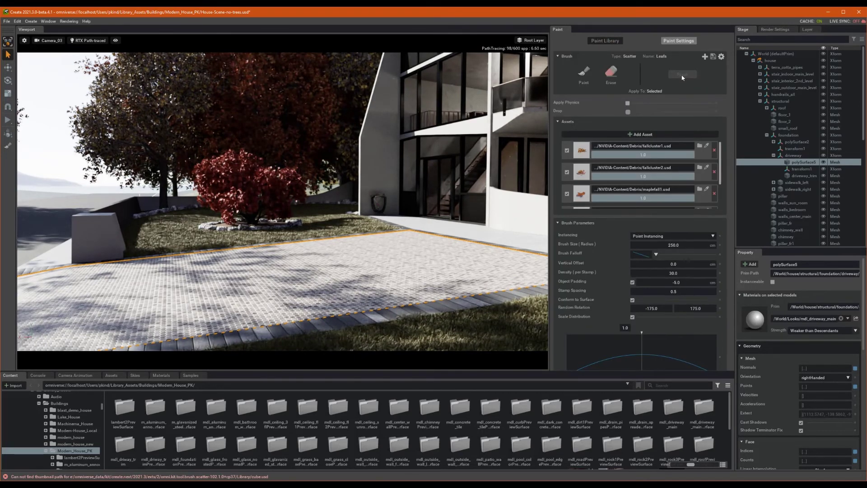
- Flood the driveway with leaves, then flood-erase them to leave bare paving
left_click(581, 76)
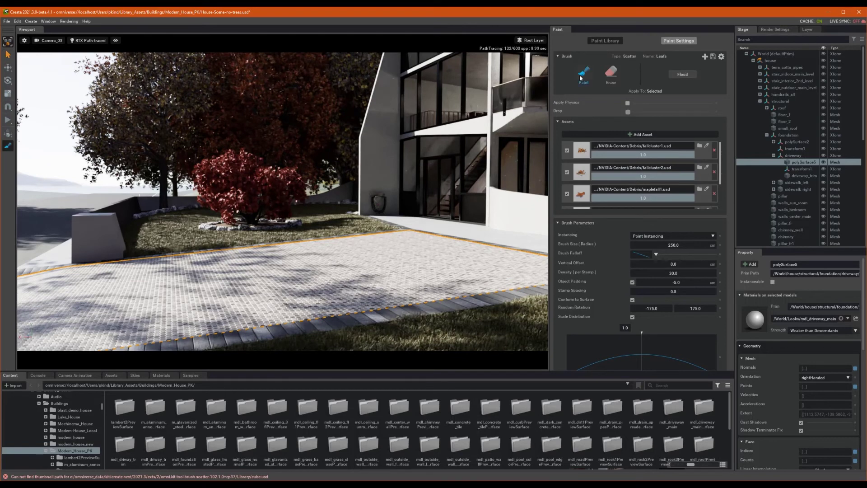
left_click(681, 75)
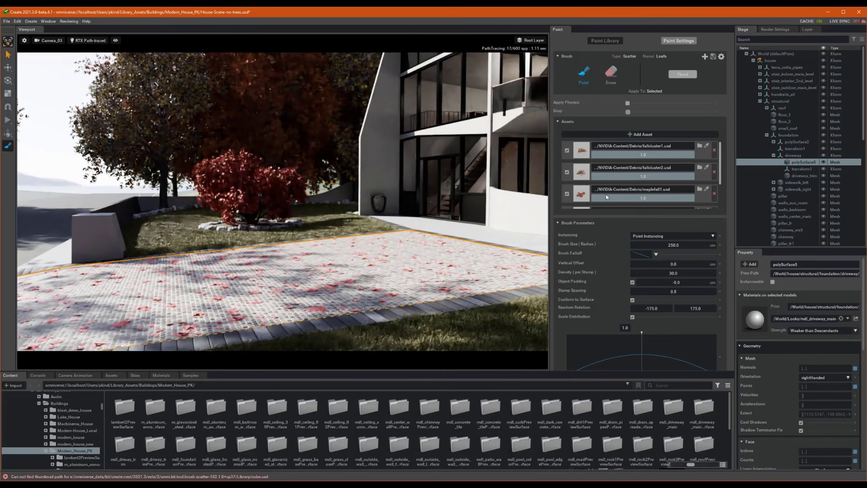
left_click(610, 75)
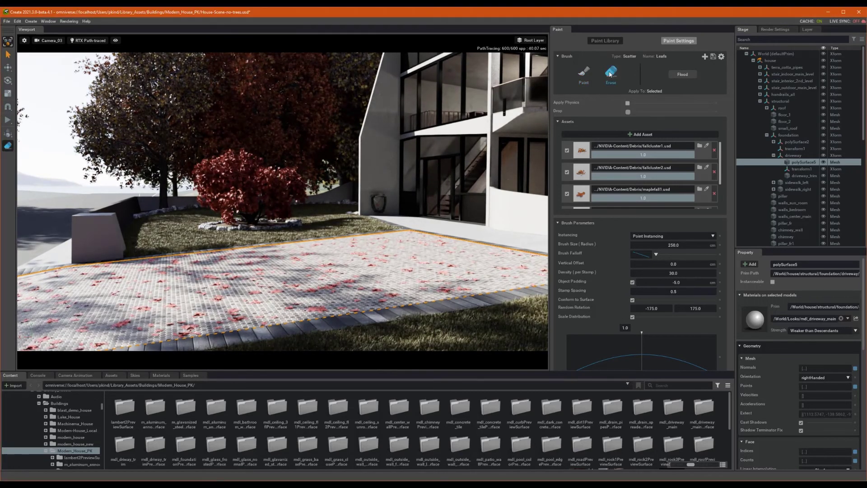
left_click(684, 76)
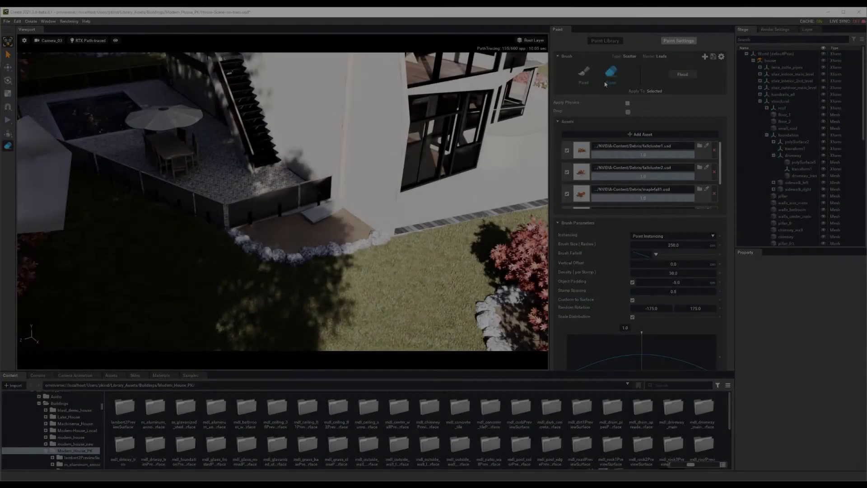
- Paint red leaves across the lower and upper patios with the Leafs brush
left_click(584, 72)
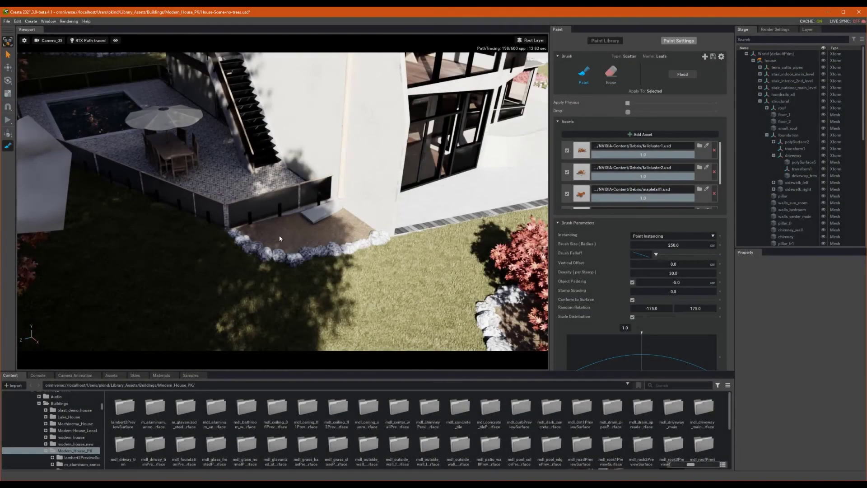
left_click(584, 73)
left_click(583, 72)
left_click_drag(265, 231, 312, 238)
mouse_move(293, 181)
left_mouse_down()
mouse_move(228, 180)
mouse_move(265, 216)
left_mouse_up()
- Switch to the PK_Bushes brush from the Paint Library and paint bushes
left_click(606, 40)
left_click(678, 200)
left_click_drag(316, 203, 375, 248)
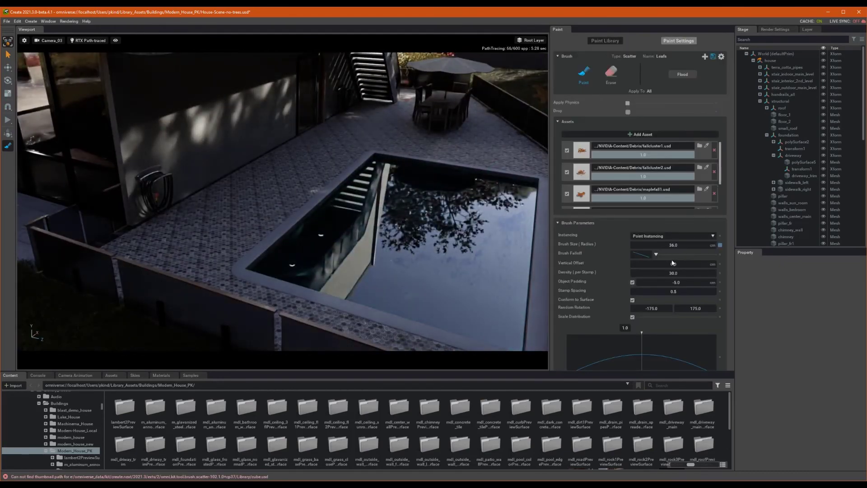